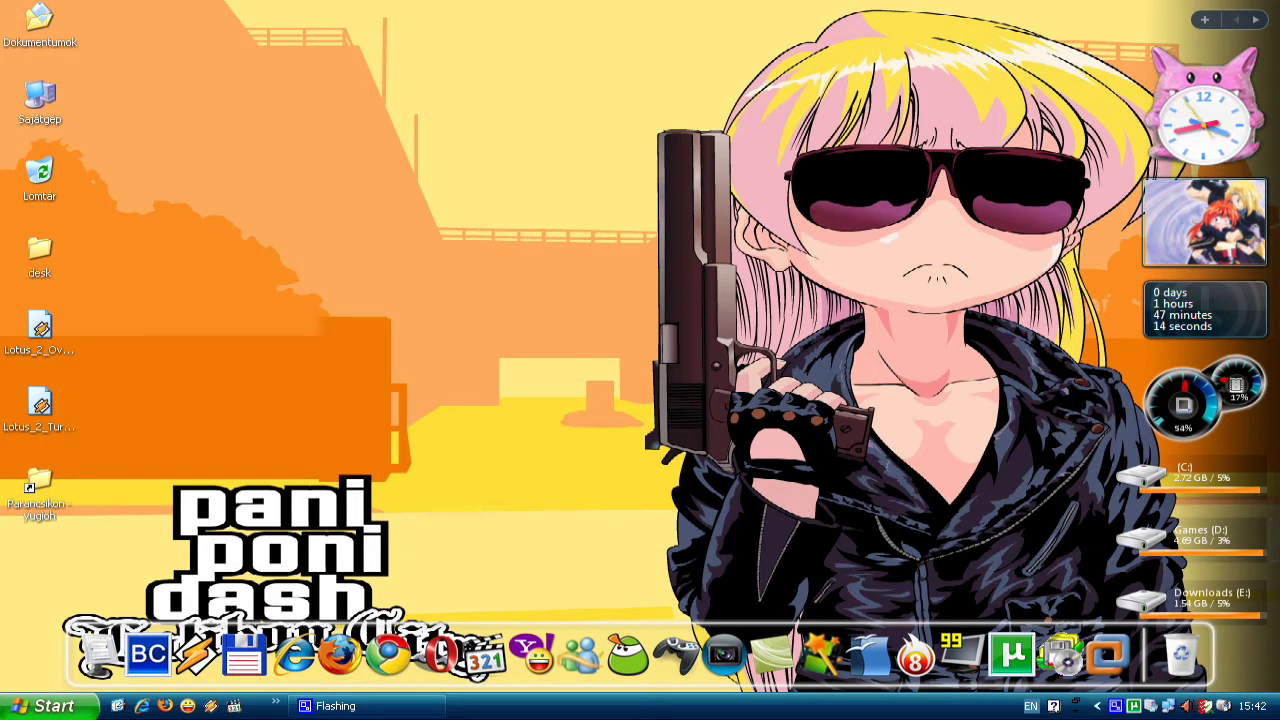
- Bring up CamStudio, check the Audio Options for Speakers, and minimize the window again
right_click(1115, 706)
left_click(1142, 634)
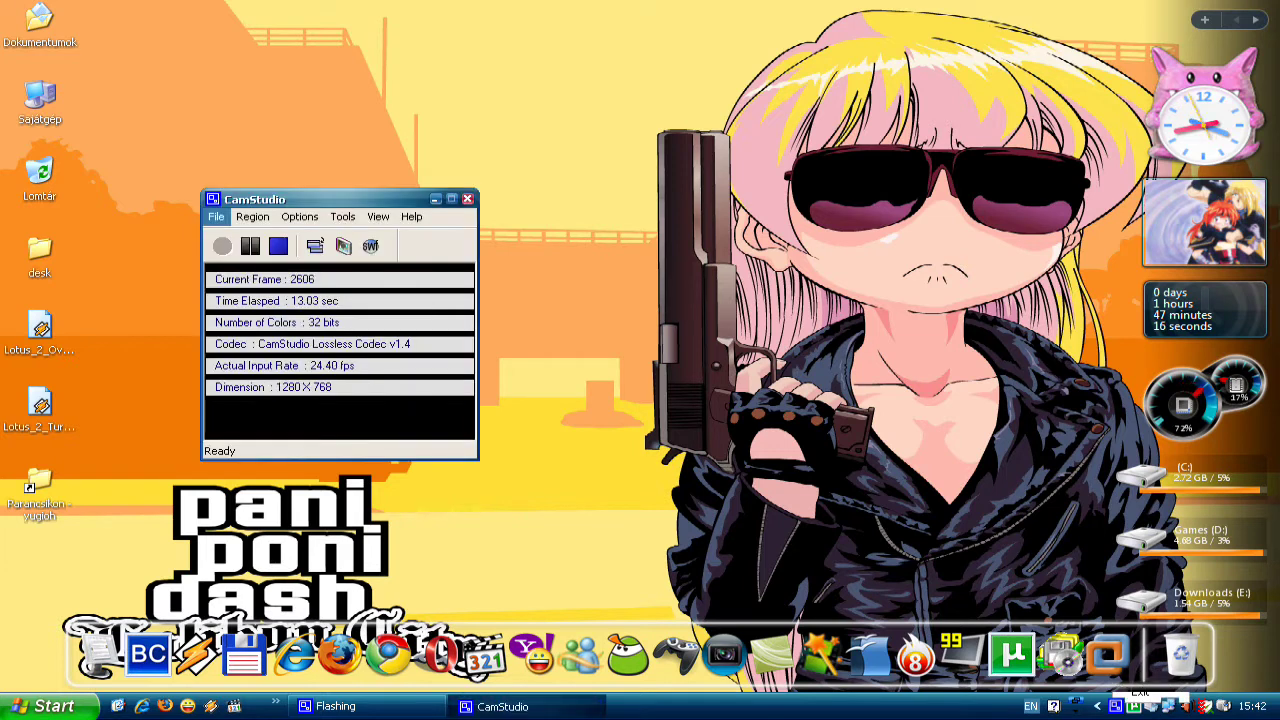
left_click_drag(255, 199, 450, 128)
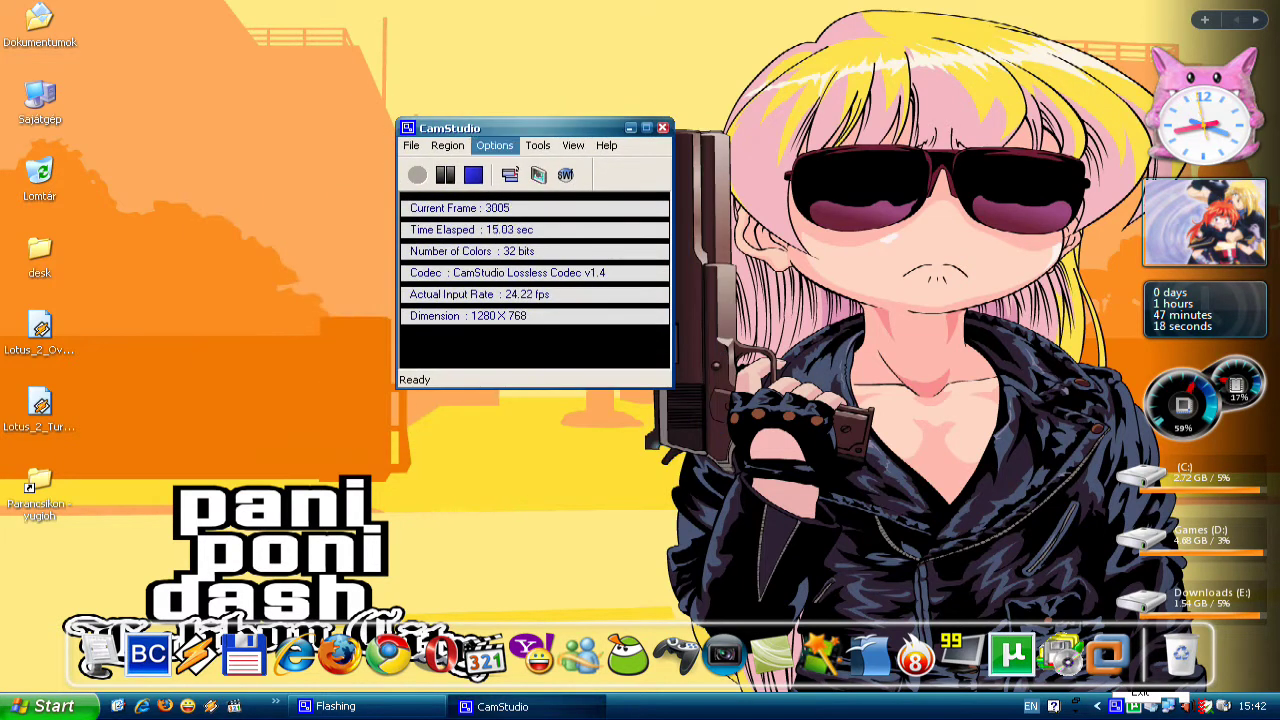
left_click(494, 145)
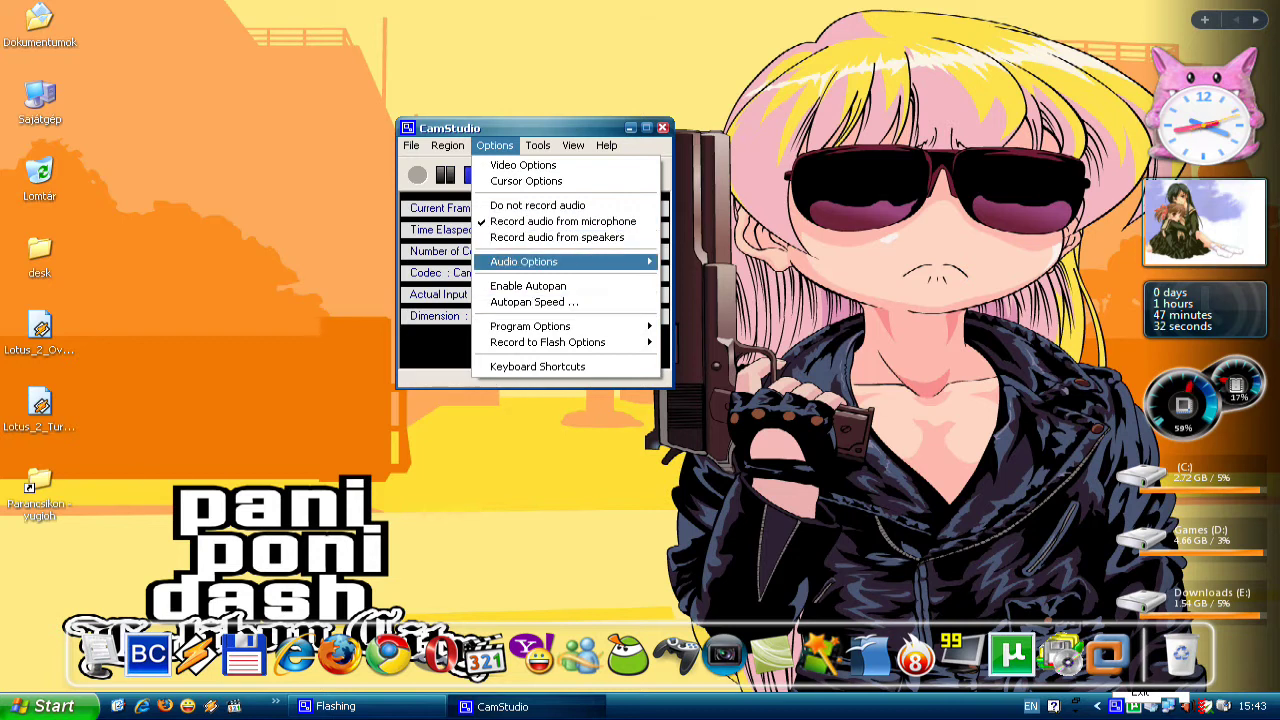
mouse_move(540, 261)
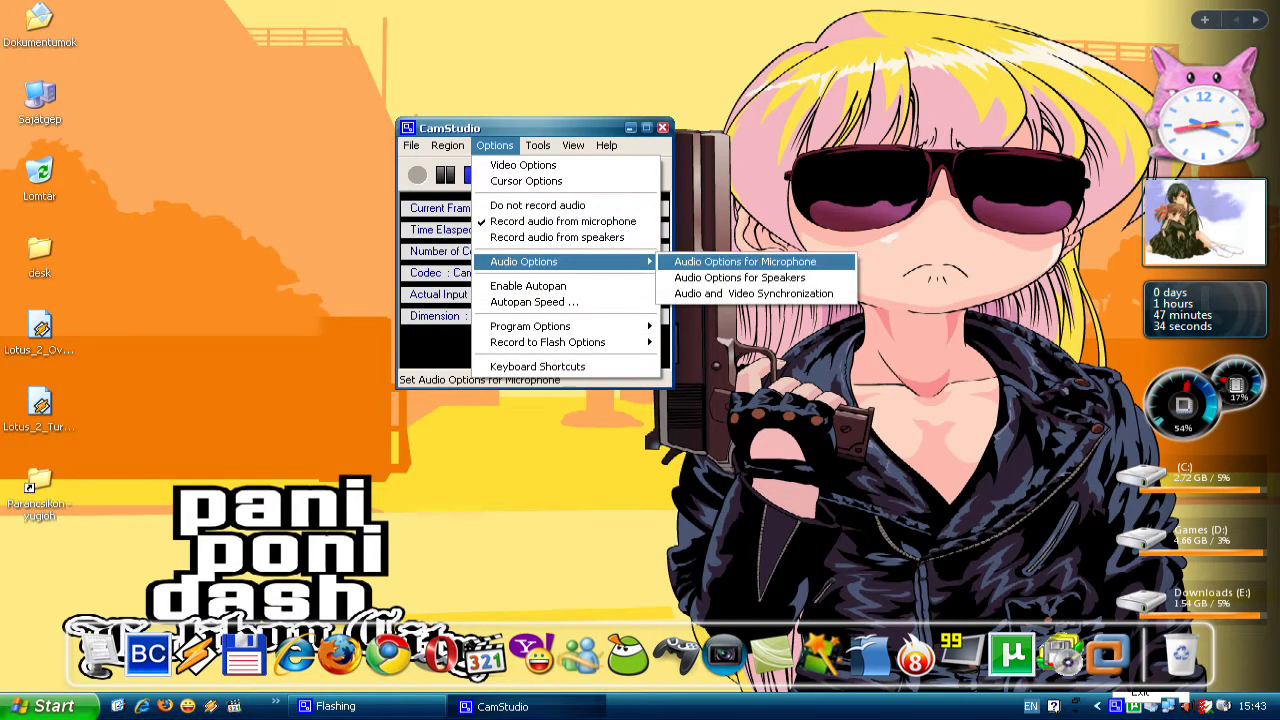
left_click(739, 277)
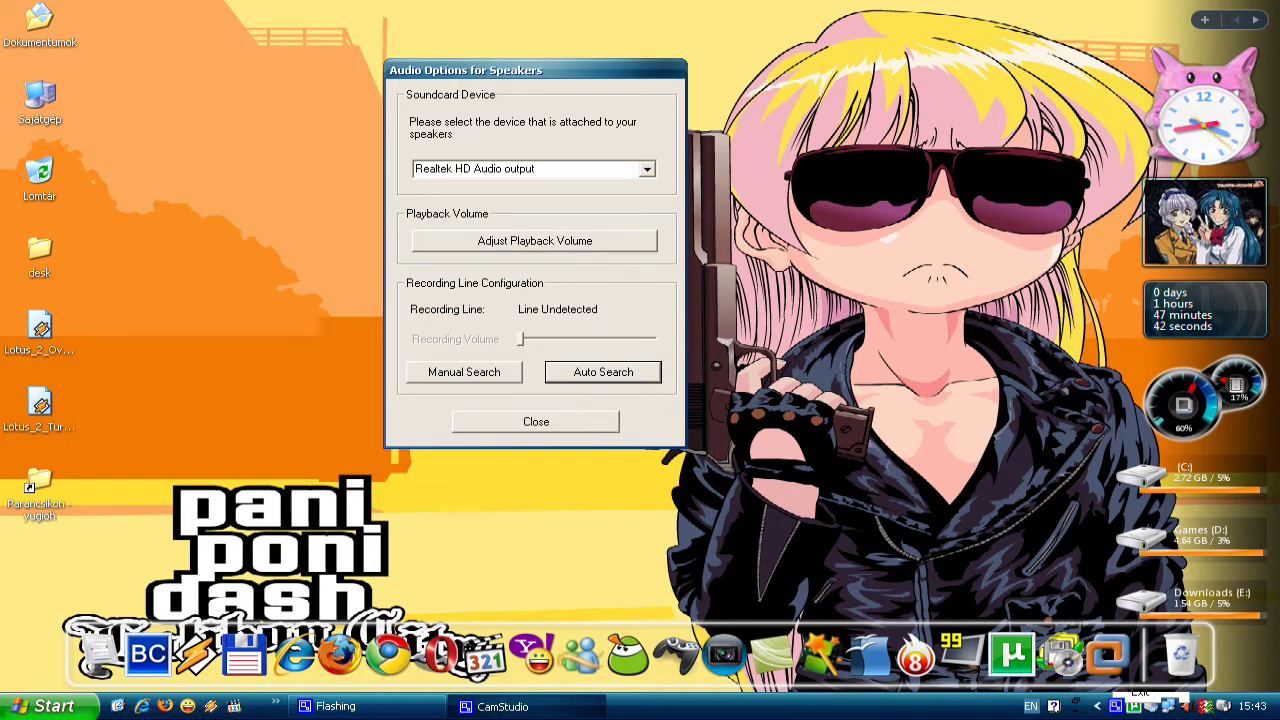
key("Escape")
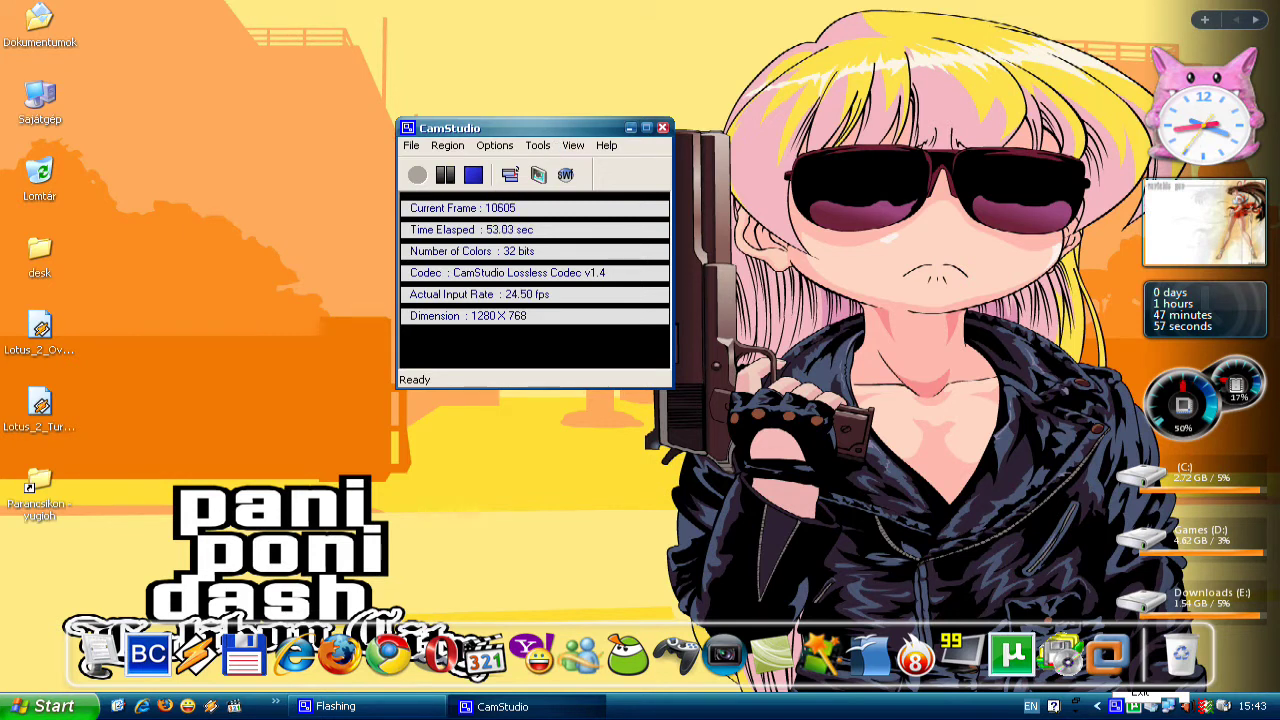
left_click(630, 127)
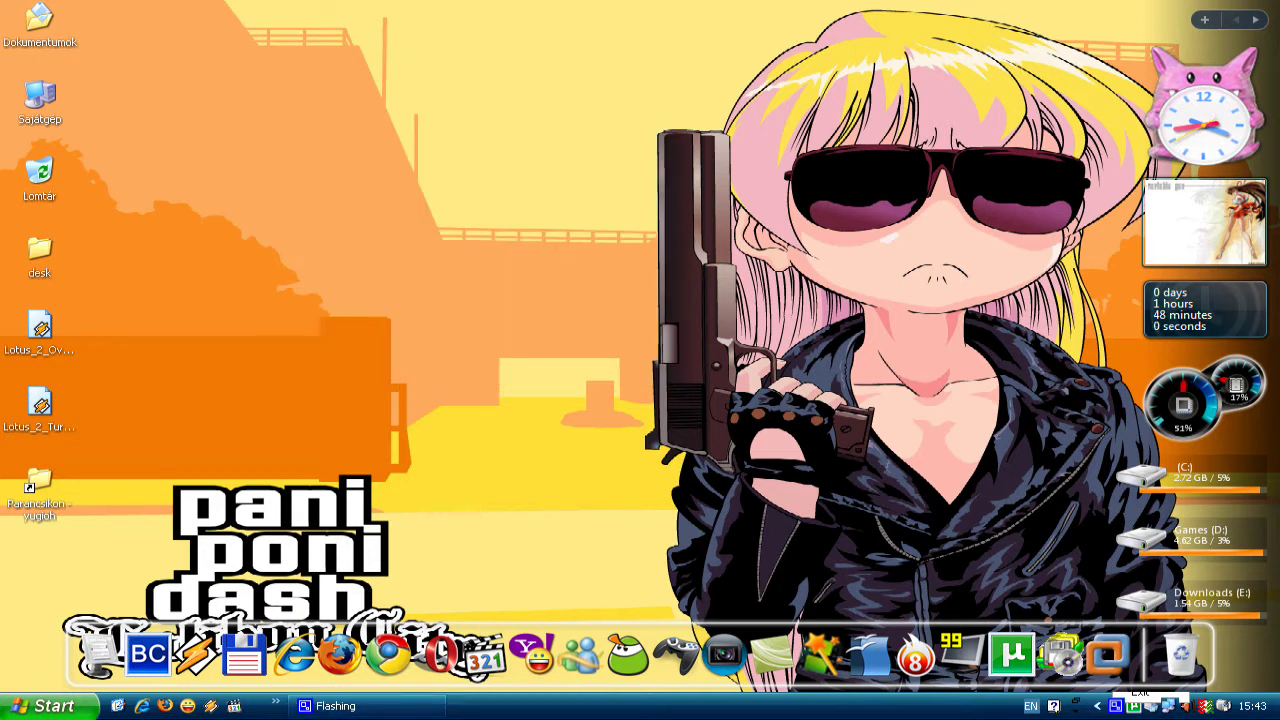
- Switch to Winamp and play track 1143, "Kiiro Vacances", from the playlist
left_click(195, 648)
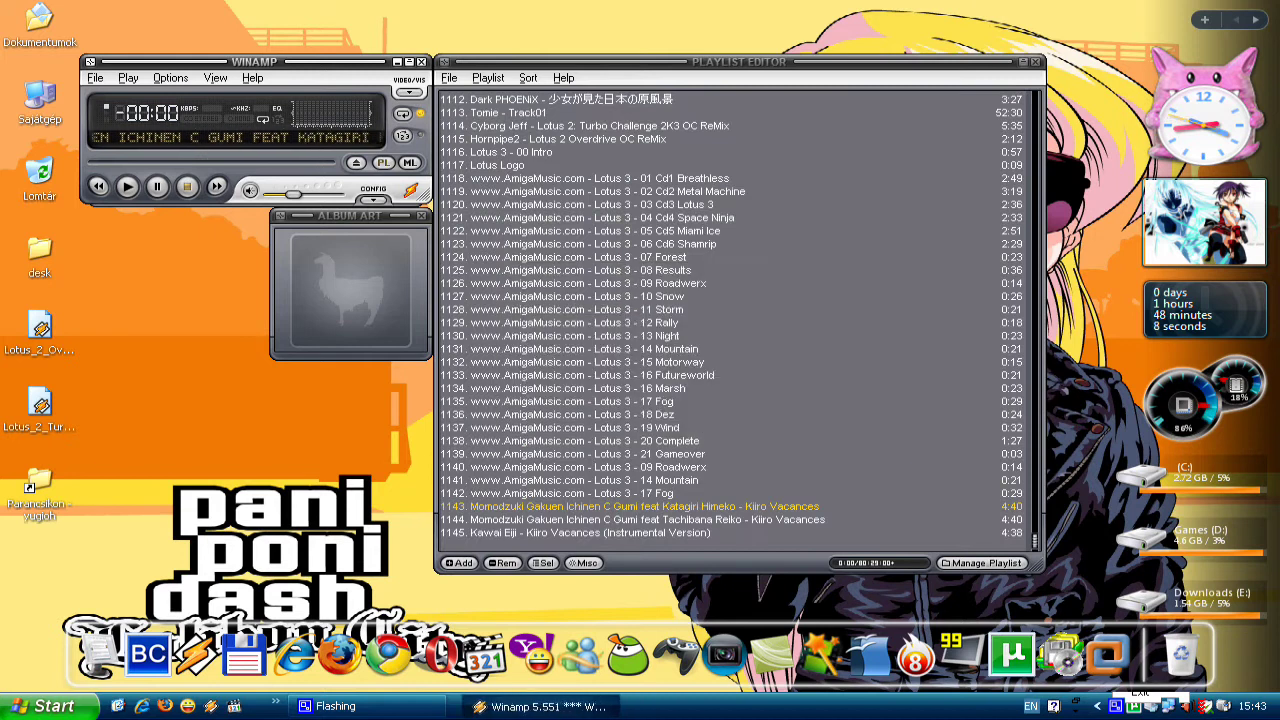
left_click(734, 309)
scroll(734, 320, "up", 8)
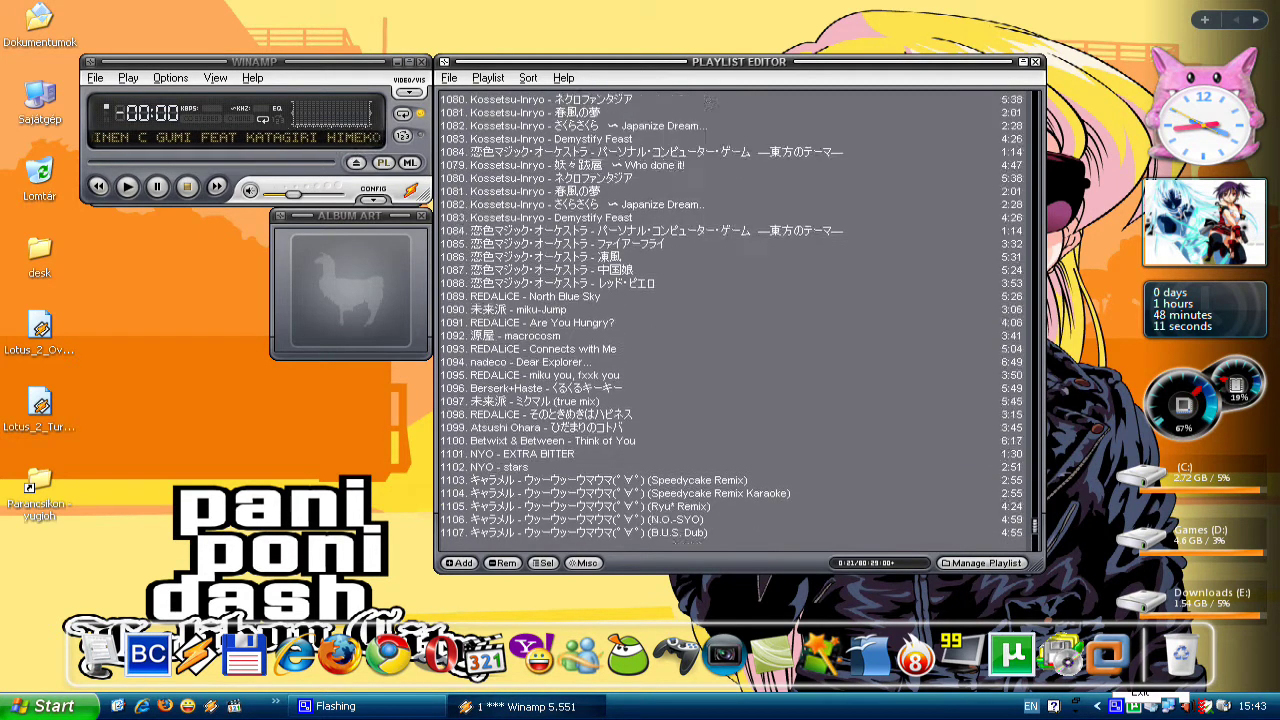
scroll(737, 315, "down", 10)
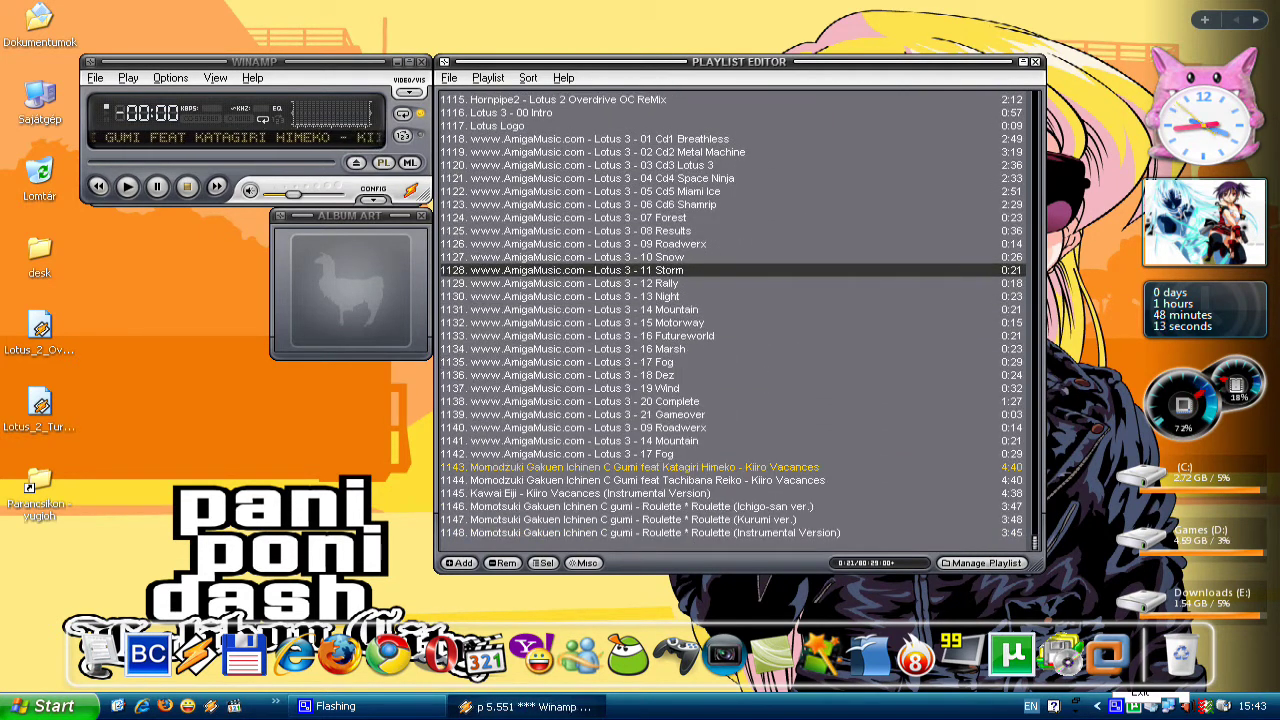
left_click(737, 467)
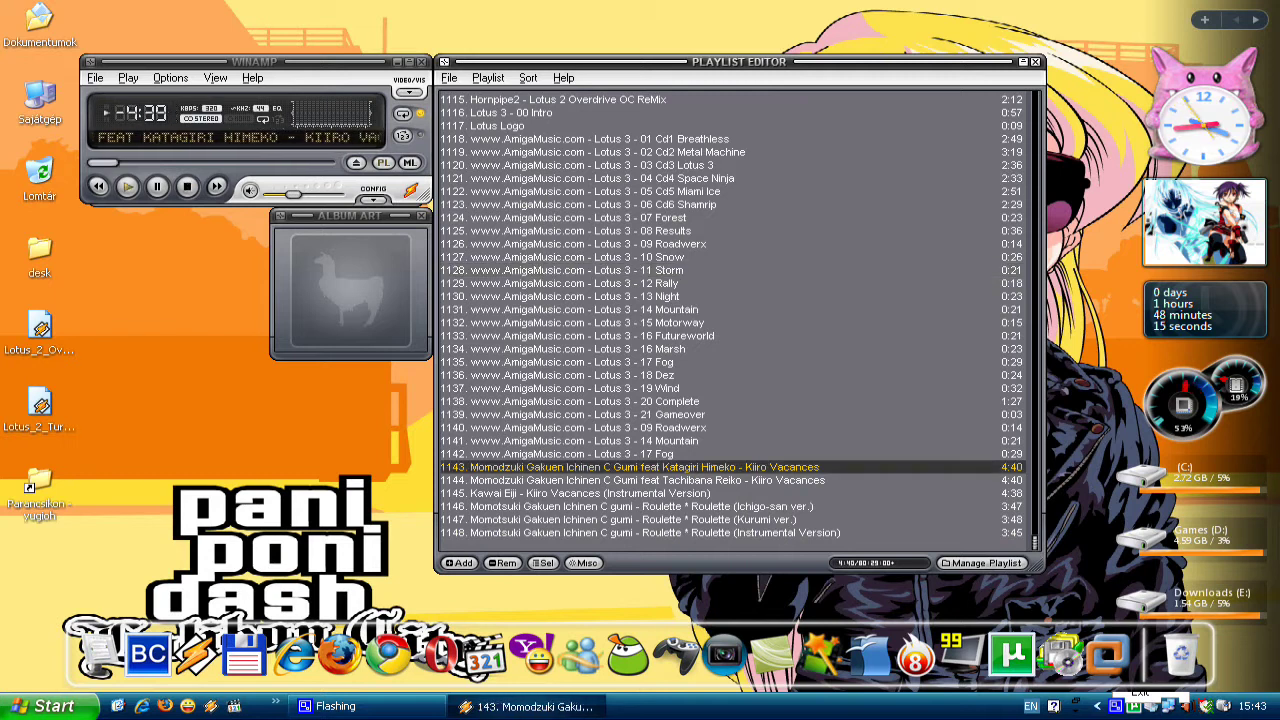
- Adjust the playback volume in Winamp, ending slightly lower than at the start
left_click_drag(293, 194, 303, 192)
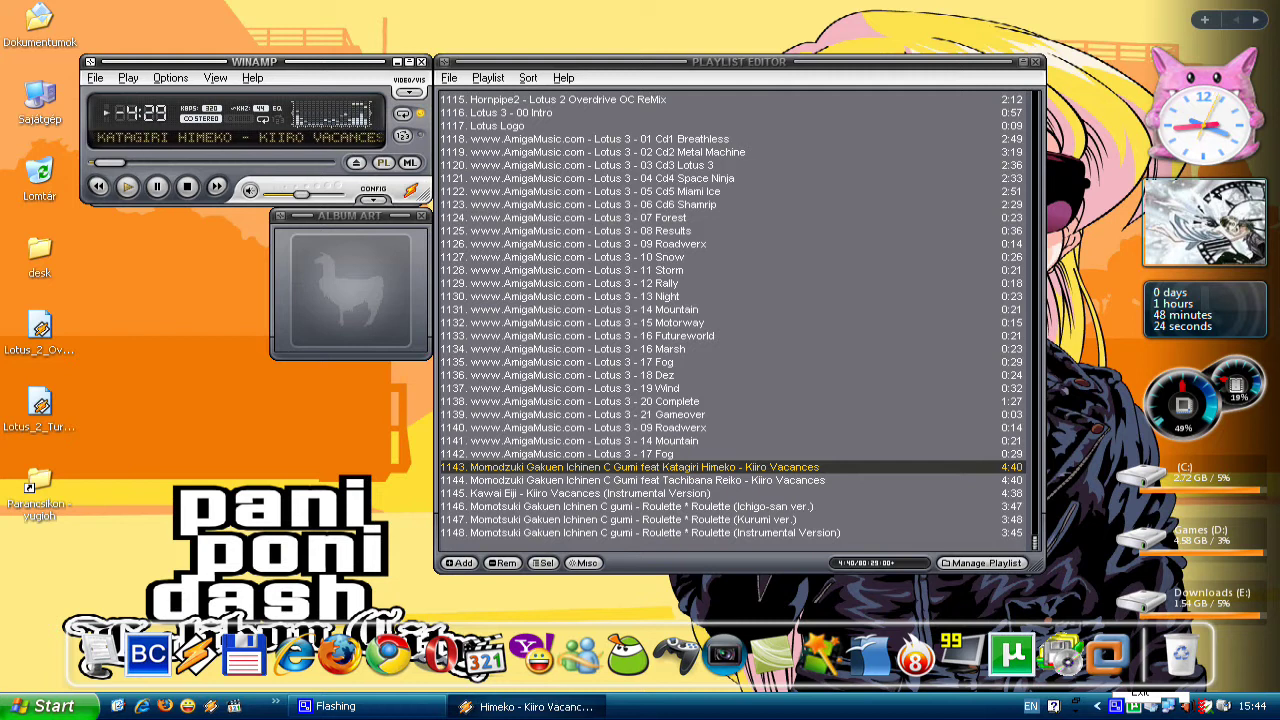
key("Down")
key("Down")
key("Down")
key("Down")
key("Down")
key("Down")
key("Down")
key("Down")
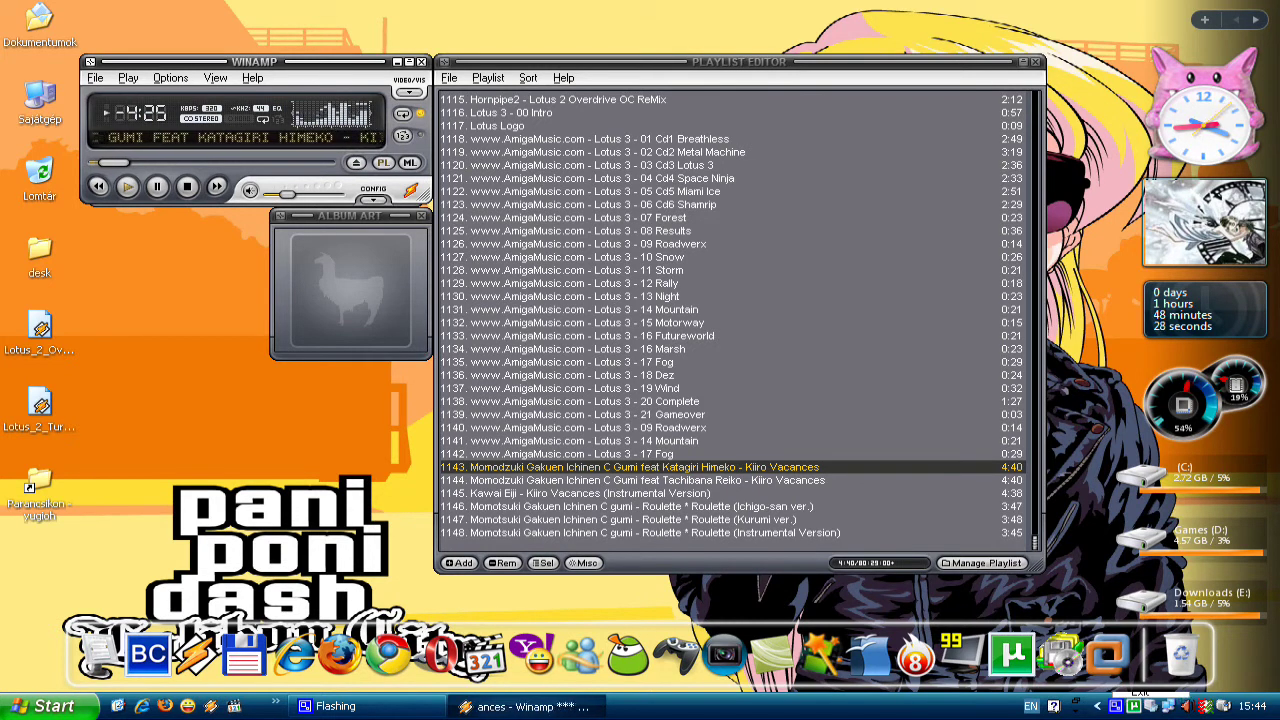
- Open the Realtek Sound Manager mixer and choose Sztereó kevero as the recording source
right_click(1186, 706)
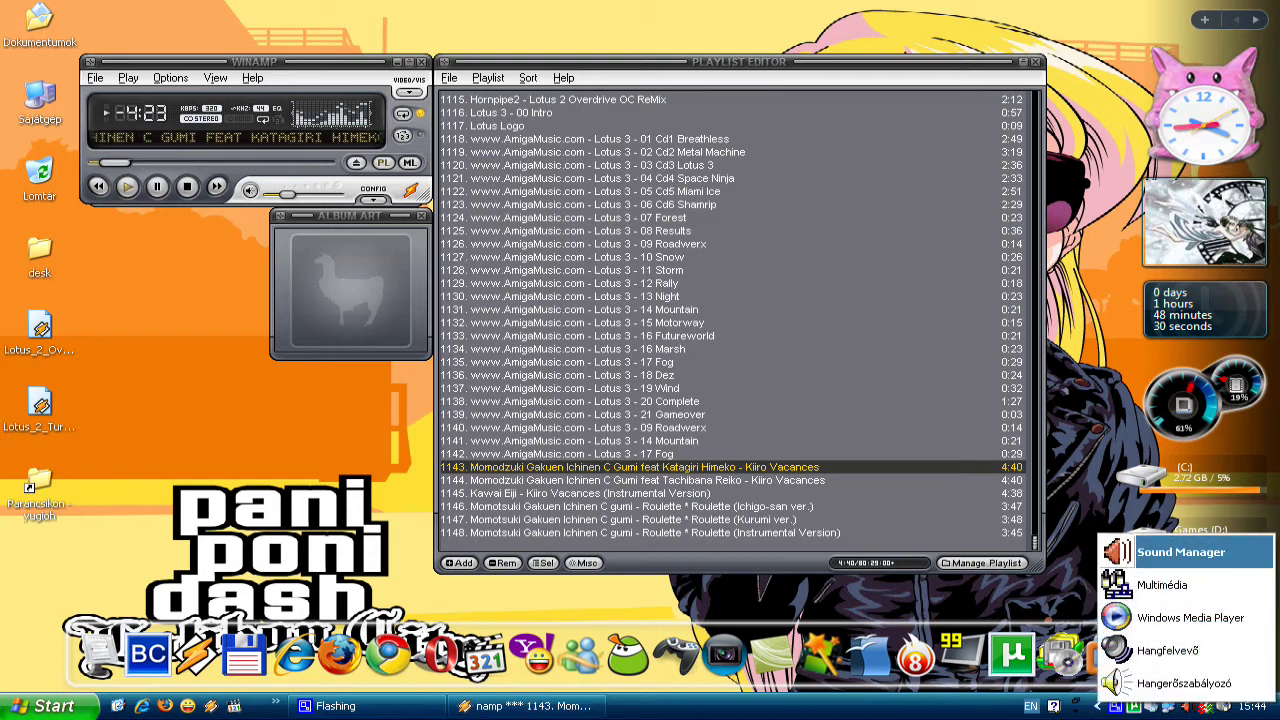
left_click(1180, 552)
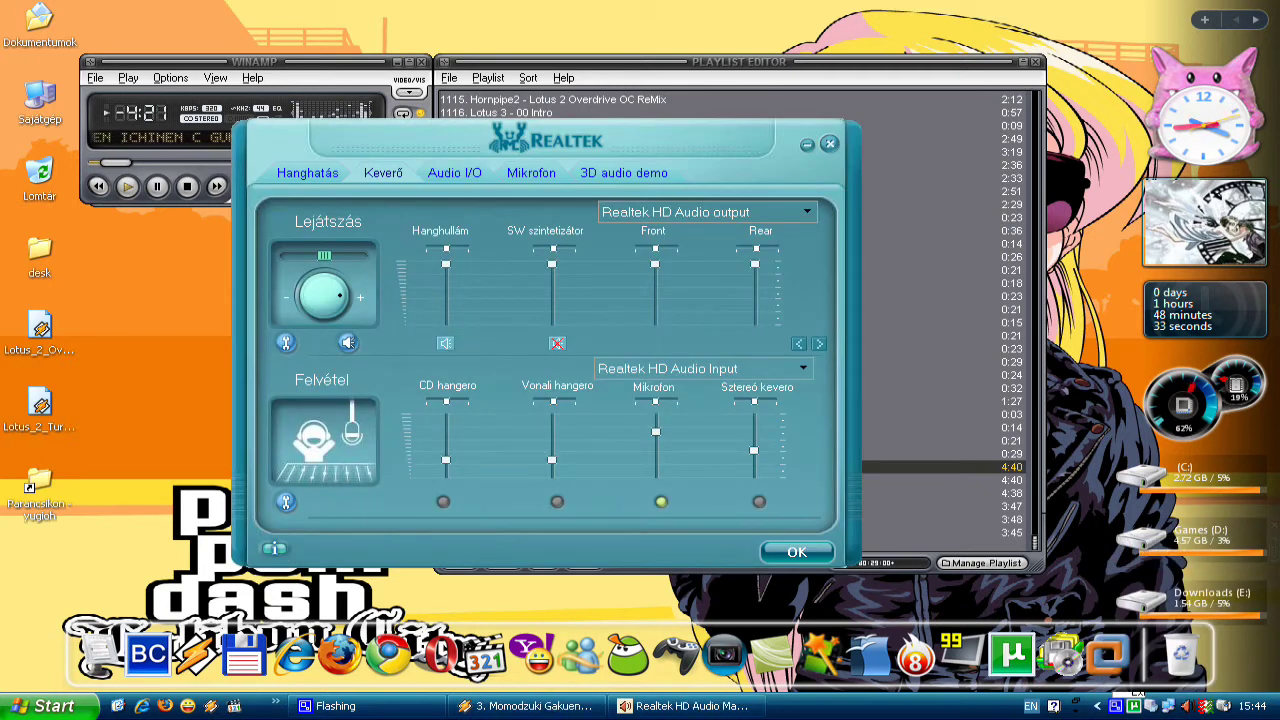
mouse_move(680, 140)
left_mouse_down()
mouse_move(650, 142)
mouse_move(840, 93)
mouse_move(722, 148)
mouse_move(687, 148)
left_mouse_up()
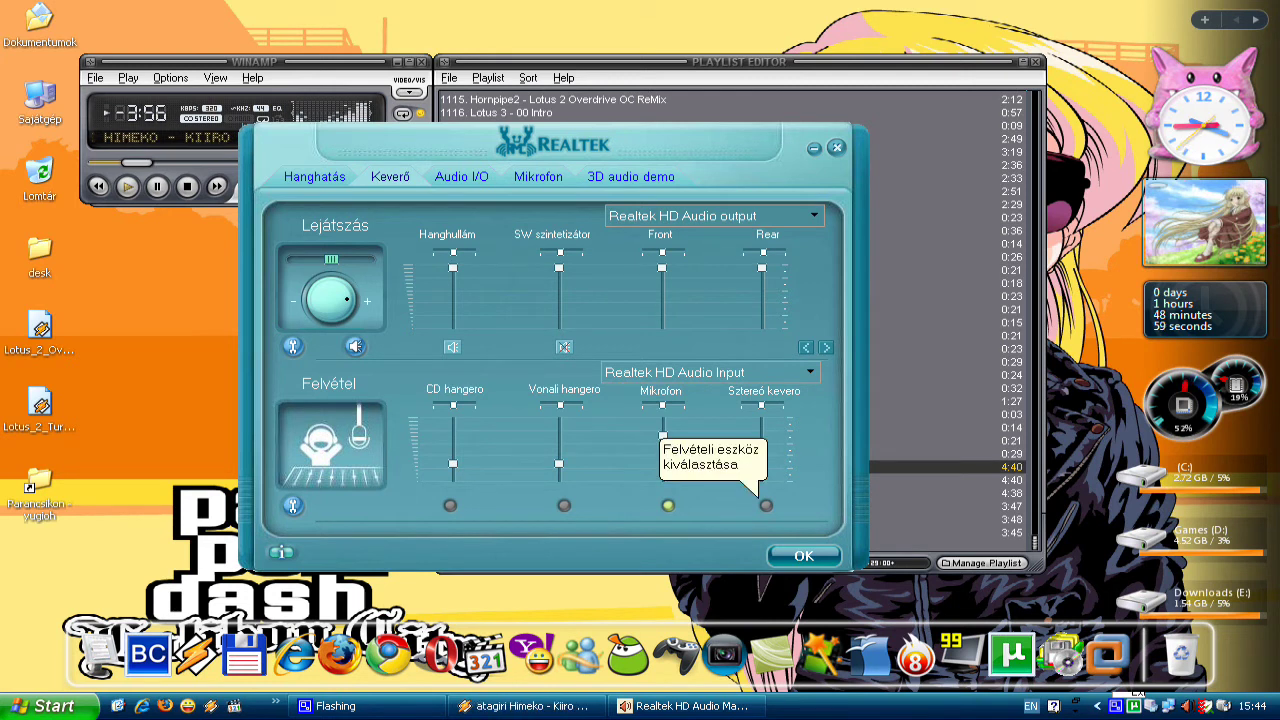
left_click(765, 505)
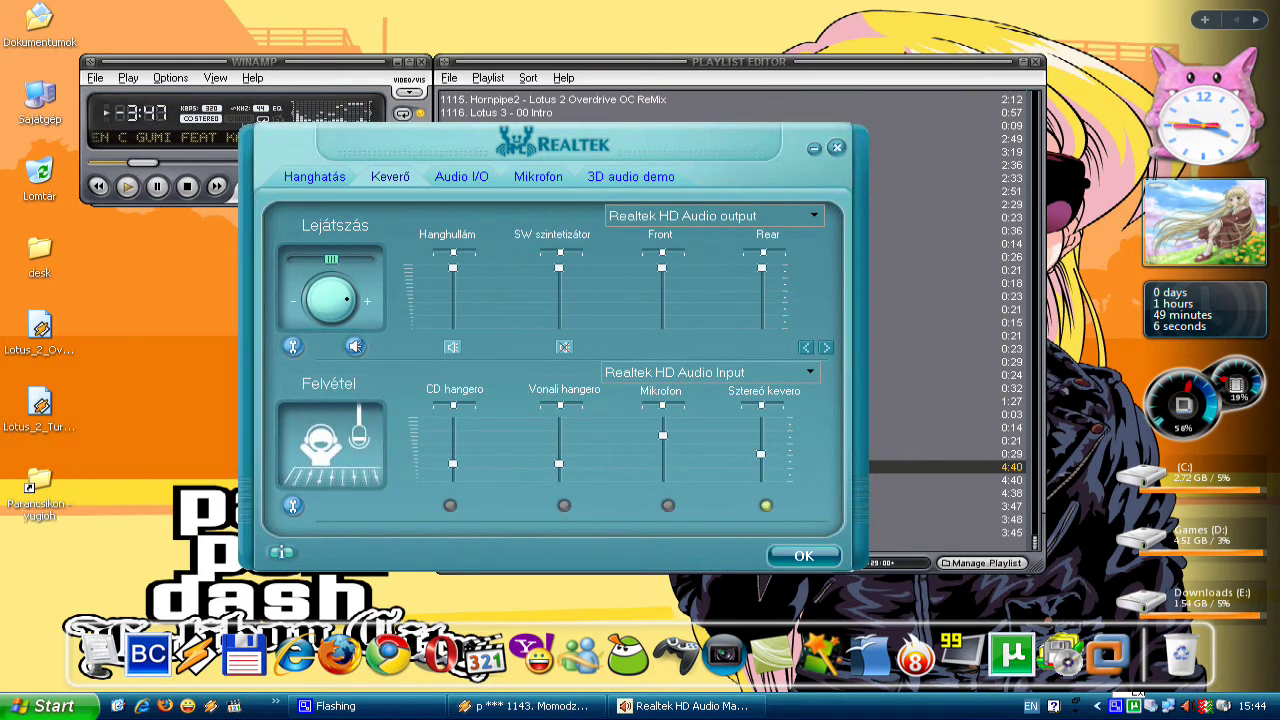
- Switch back to Winamp and raise its playback volume slightly while the song plays
key("alt+Tab")
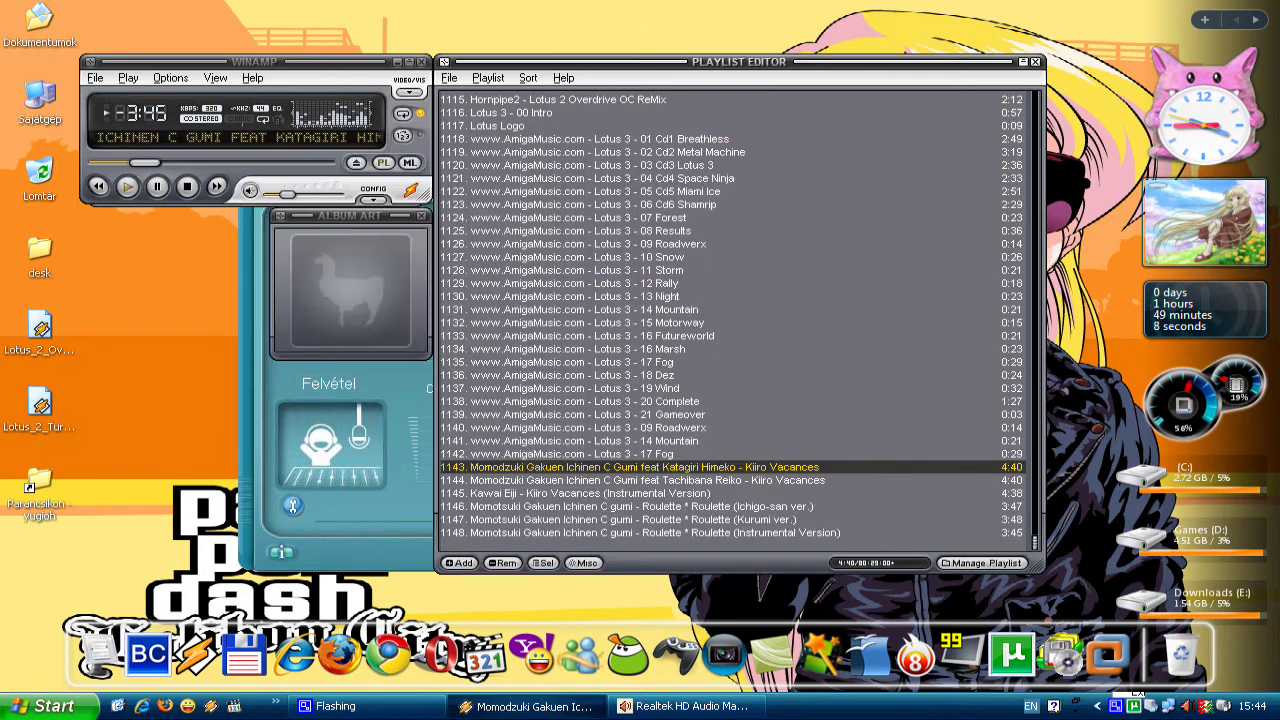
mouse_move(288, 194)
left_mouse_down()
mouse_move(316, 194)
mouse_move(298, 191)
left_mouse_up()
left_click(559, 296)
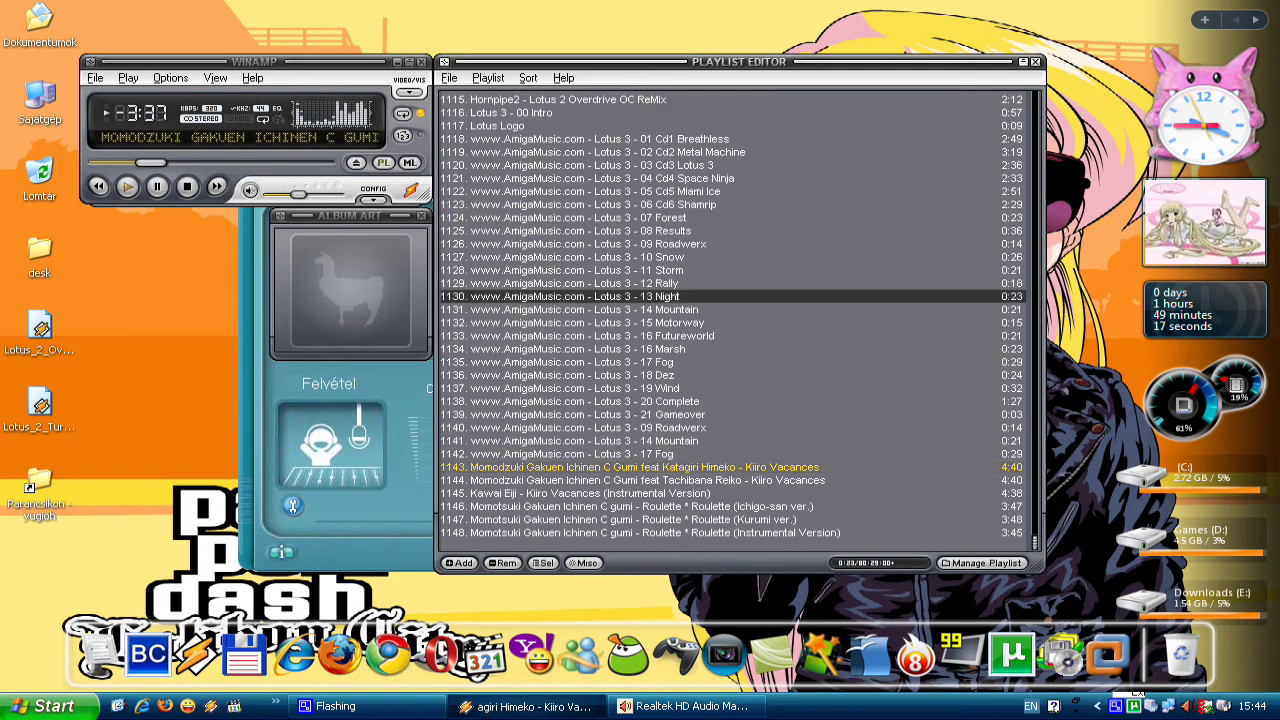
left_click(559, 414)
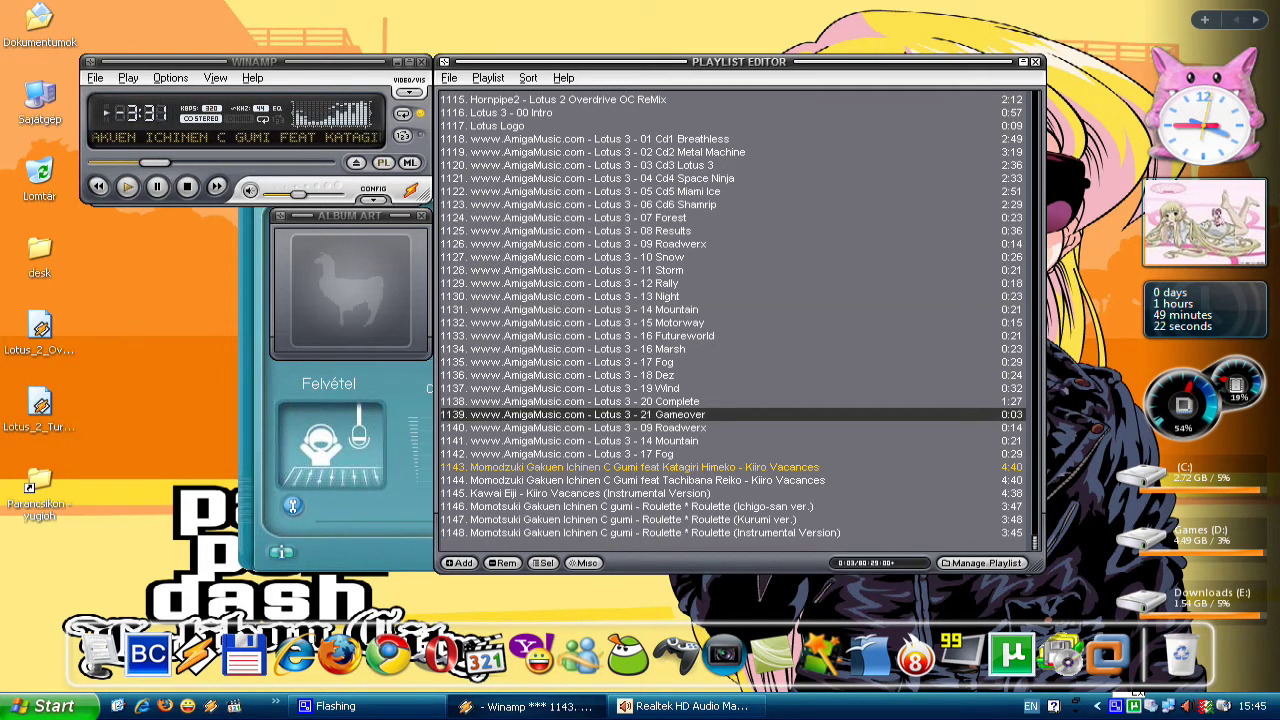
key("alt+Tab")
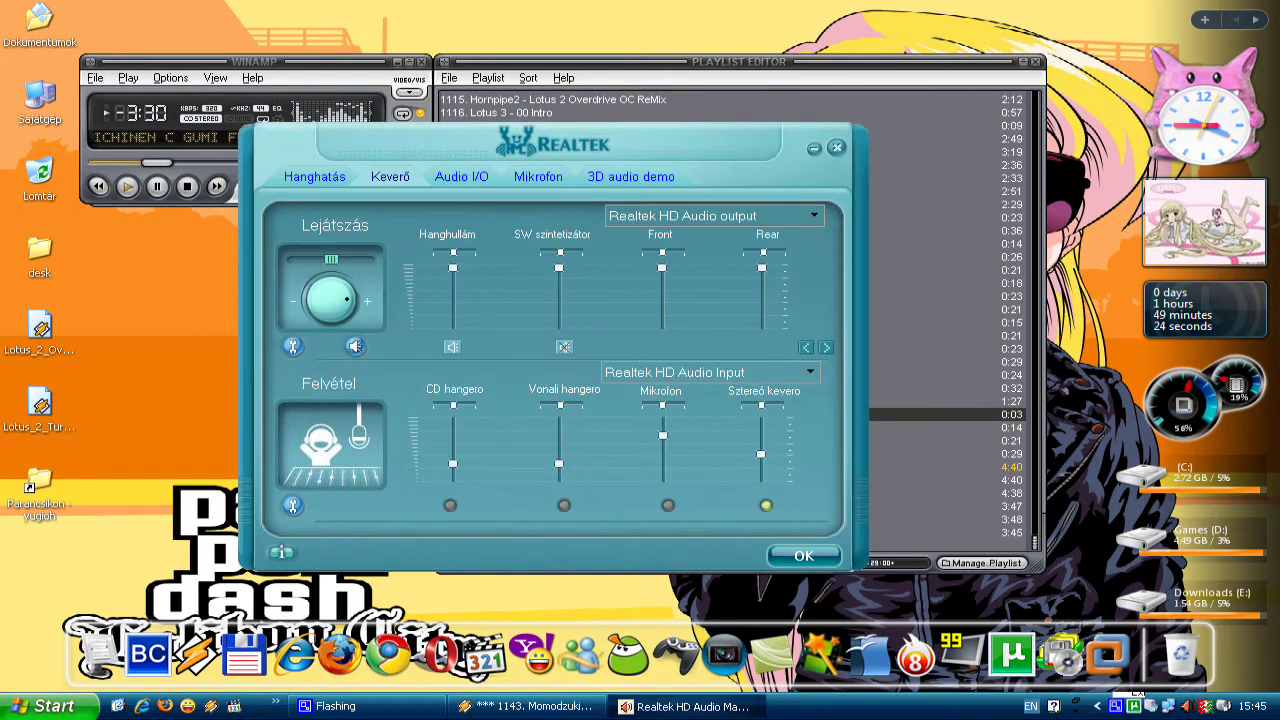
key("alt+Tab")
- Lower the Winamp volume and set the Realtek recording source to Mikrofon
left_click_drag(303, 195, 282, 195)
key("alt+Tab")
left_click(668, 505)
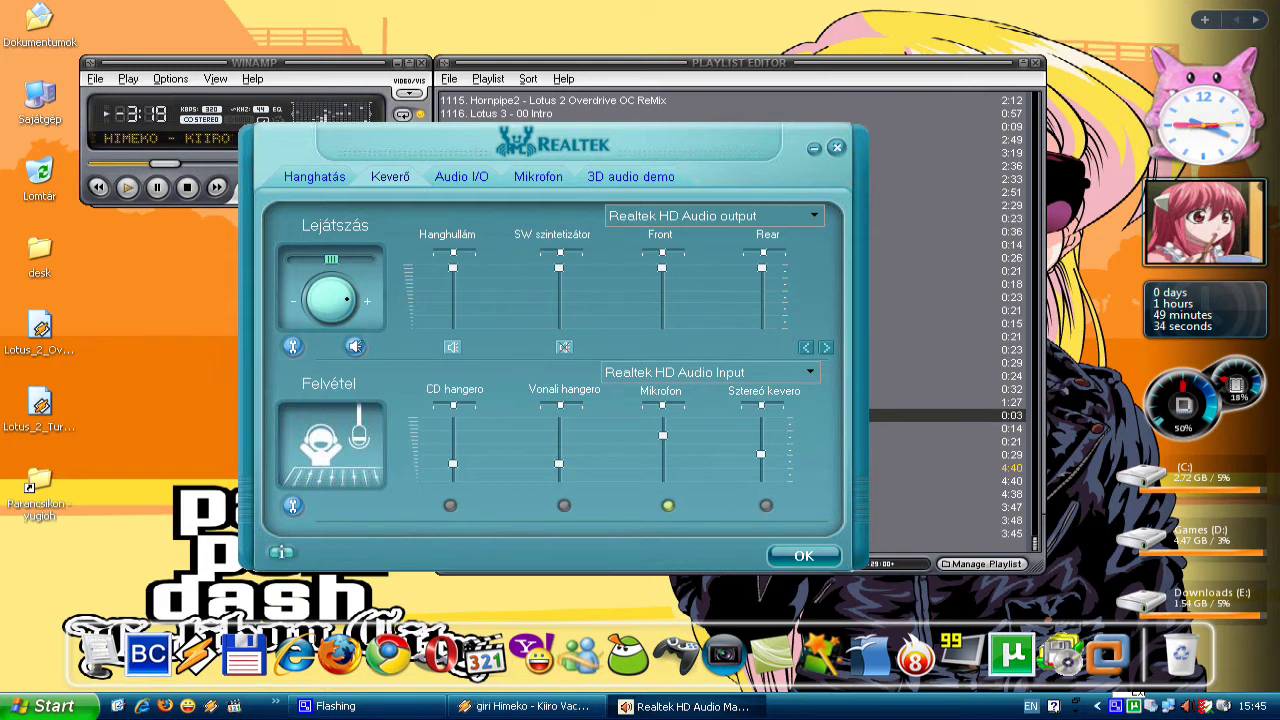
- Pause the song and hide Winamp, and bring up the CamStudio window mostly clear of the Realtek mixer
left_click(254, 62)
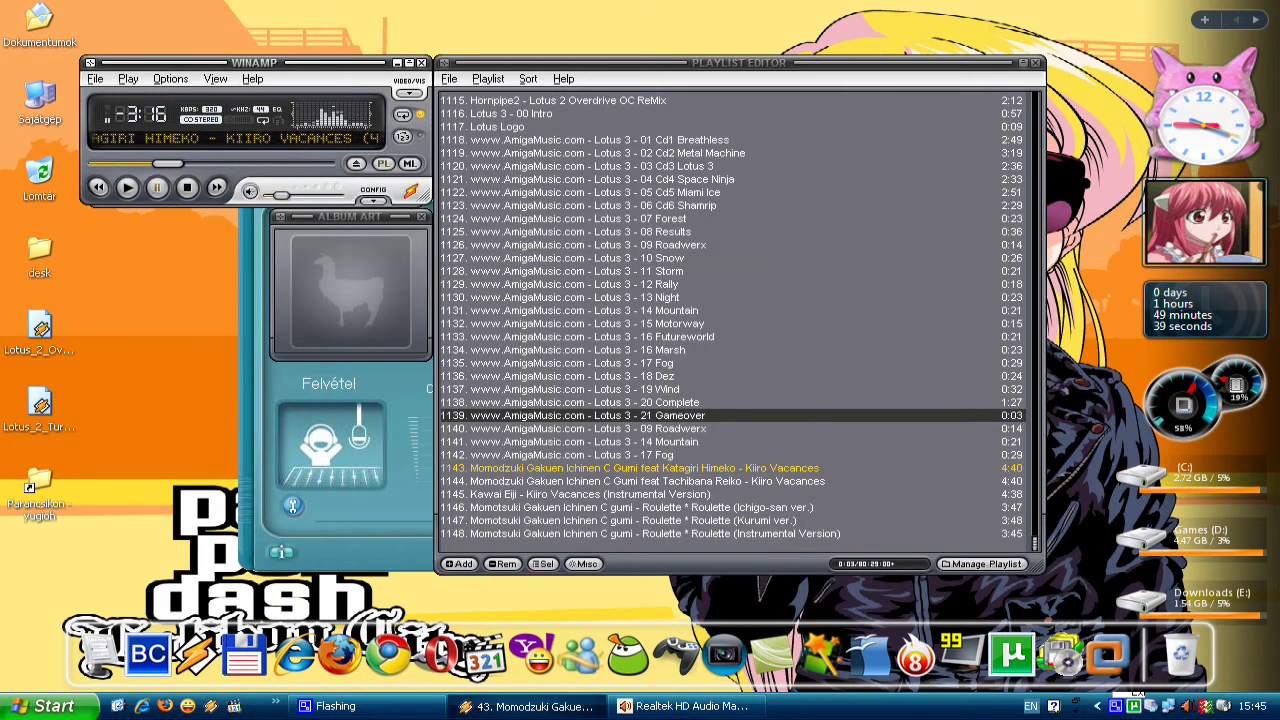
key("alt+Tab")
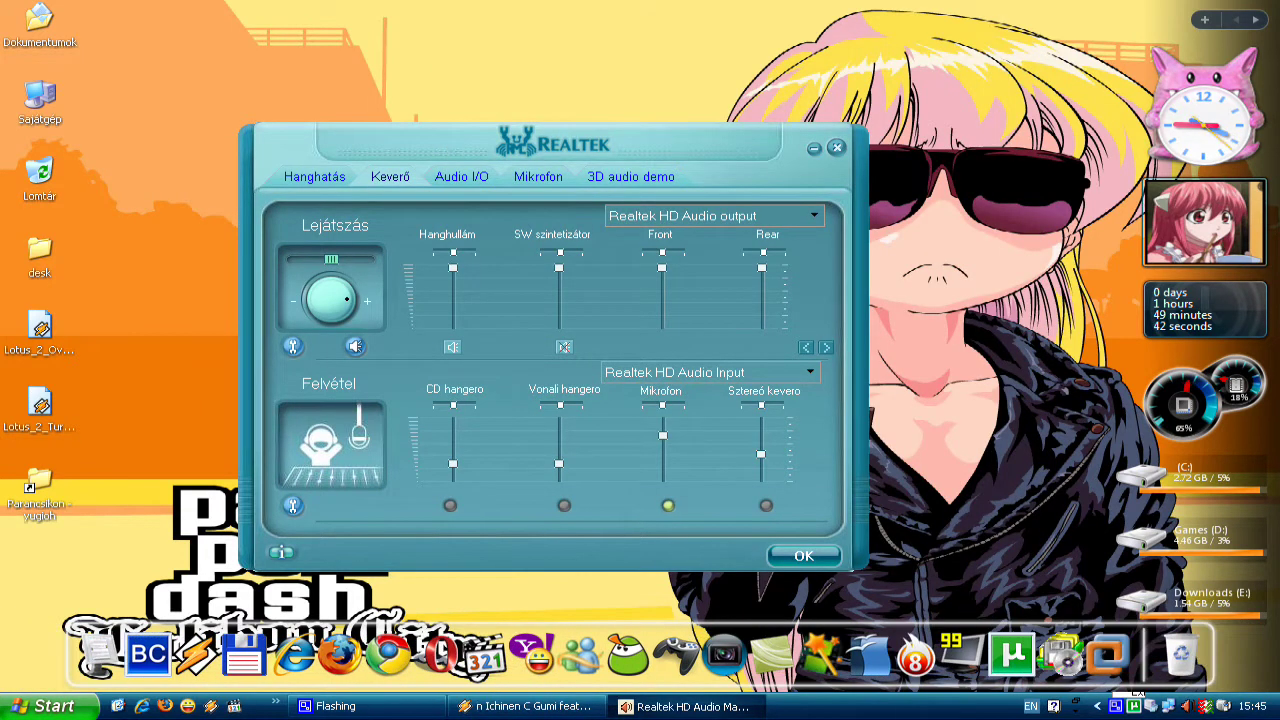
left_click(1116, 706)
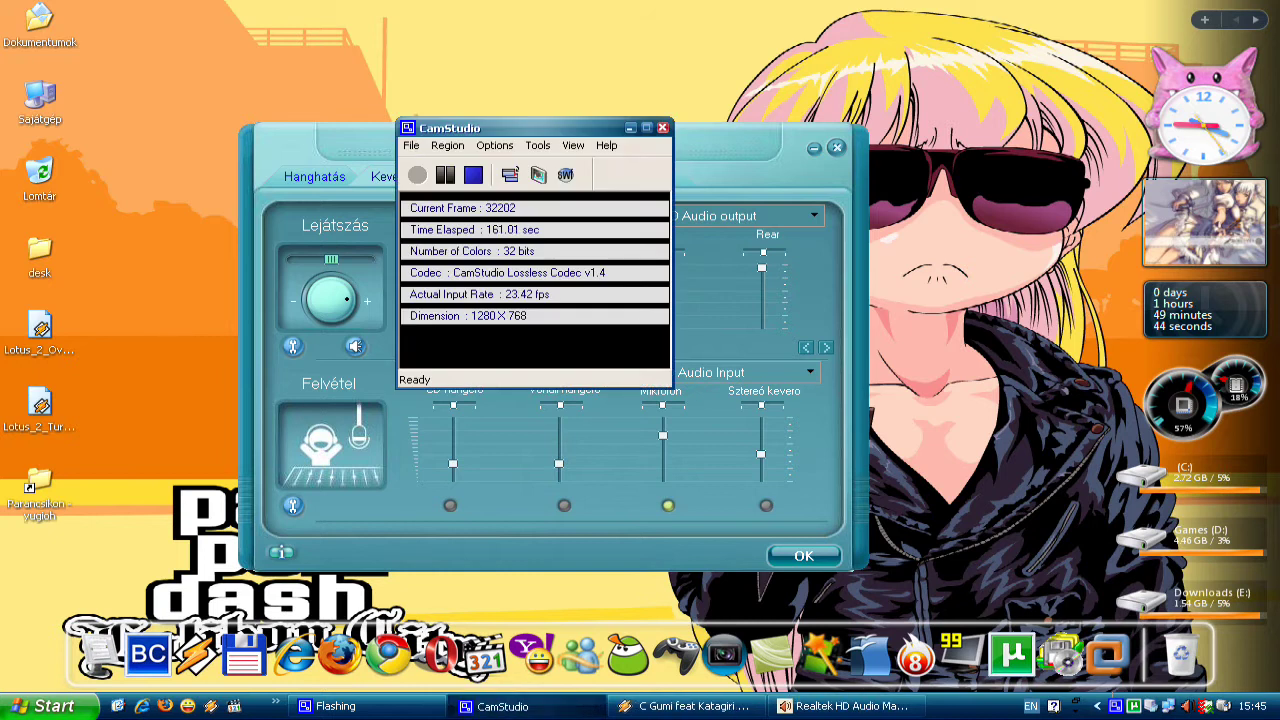
left_click_drag(520, 128, 175, 45)
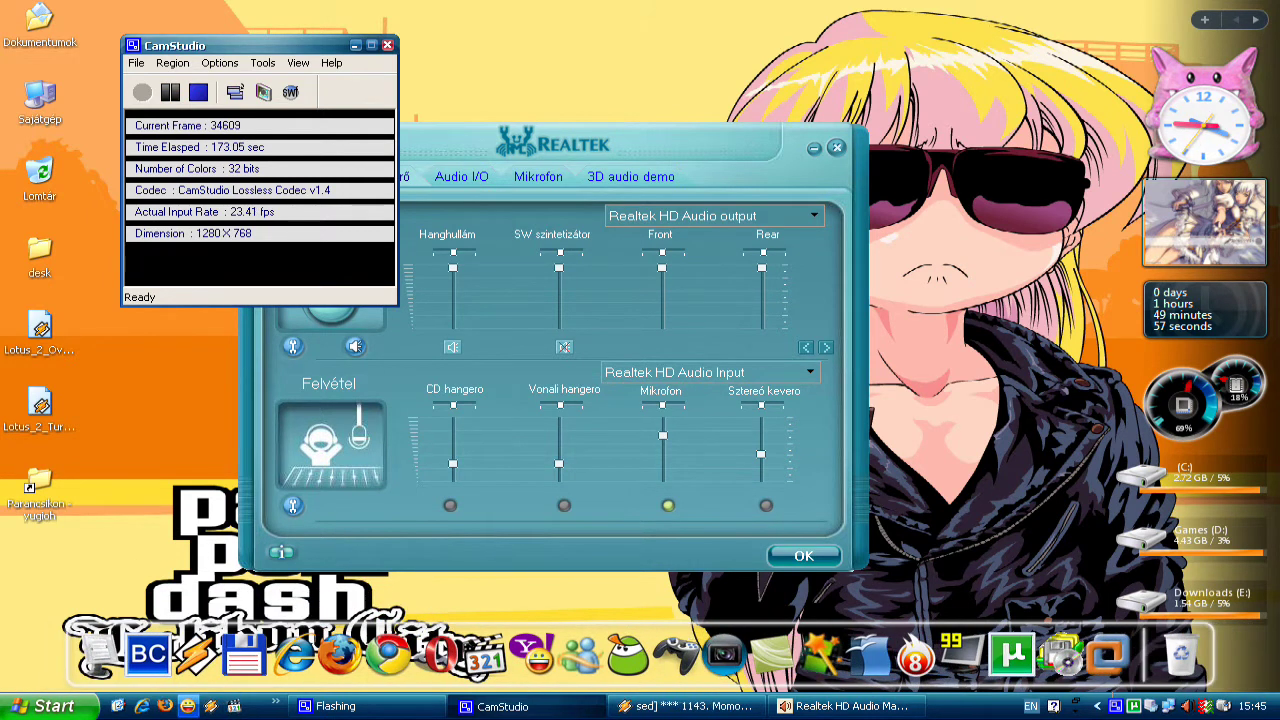
- Switch to Firefox, search Google for "camstudio" and open the camstudio.org site
left_click(165, 706)
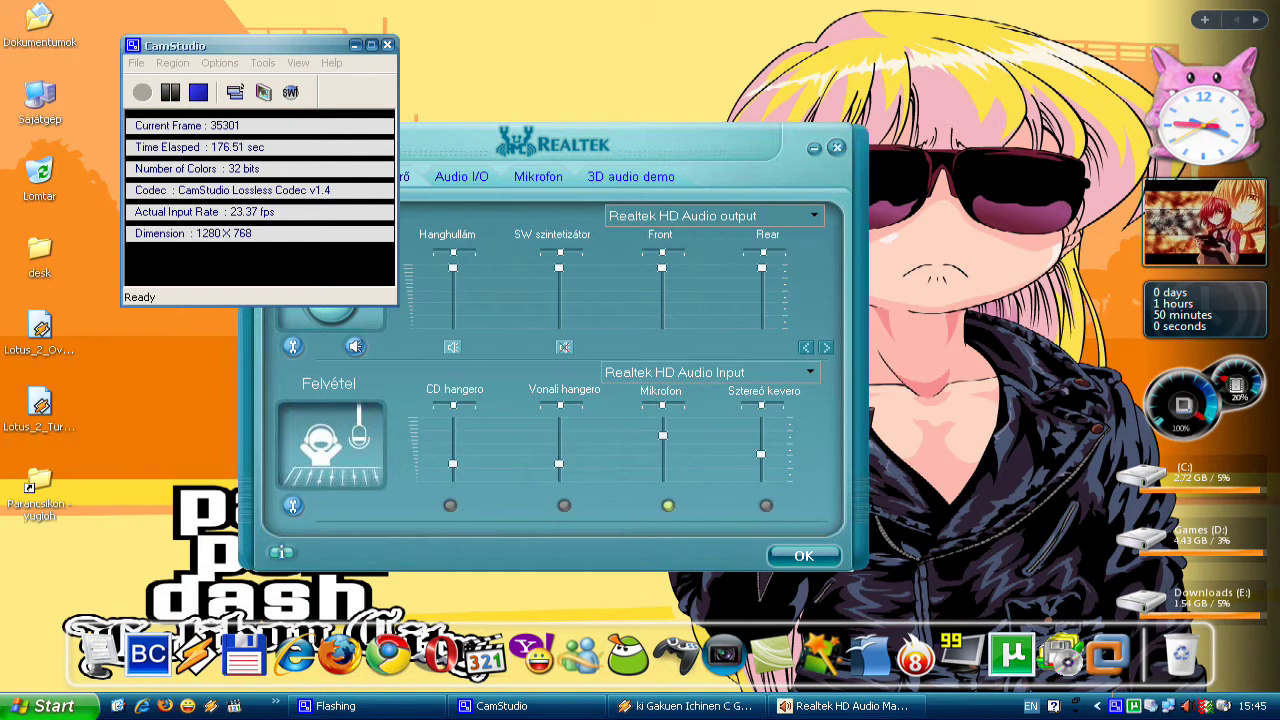
left_click(338, 655)
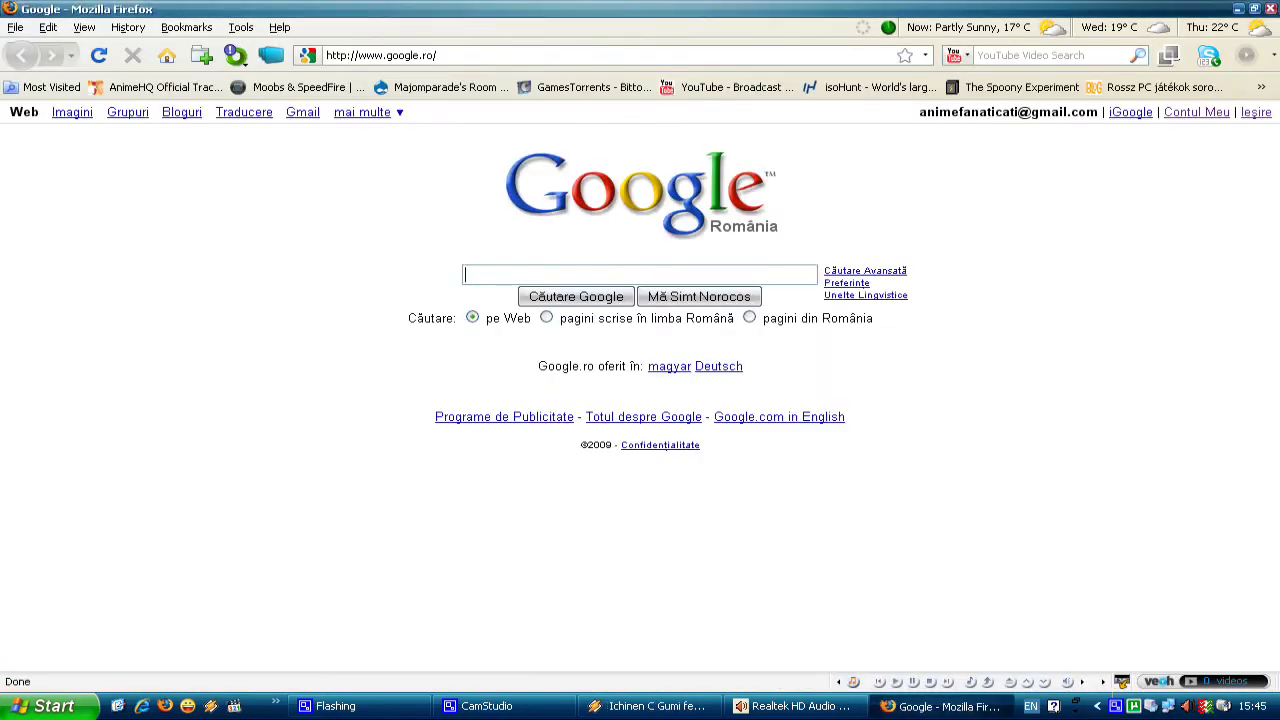
type("camstudio")
key("Return")
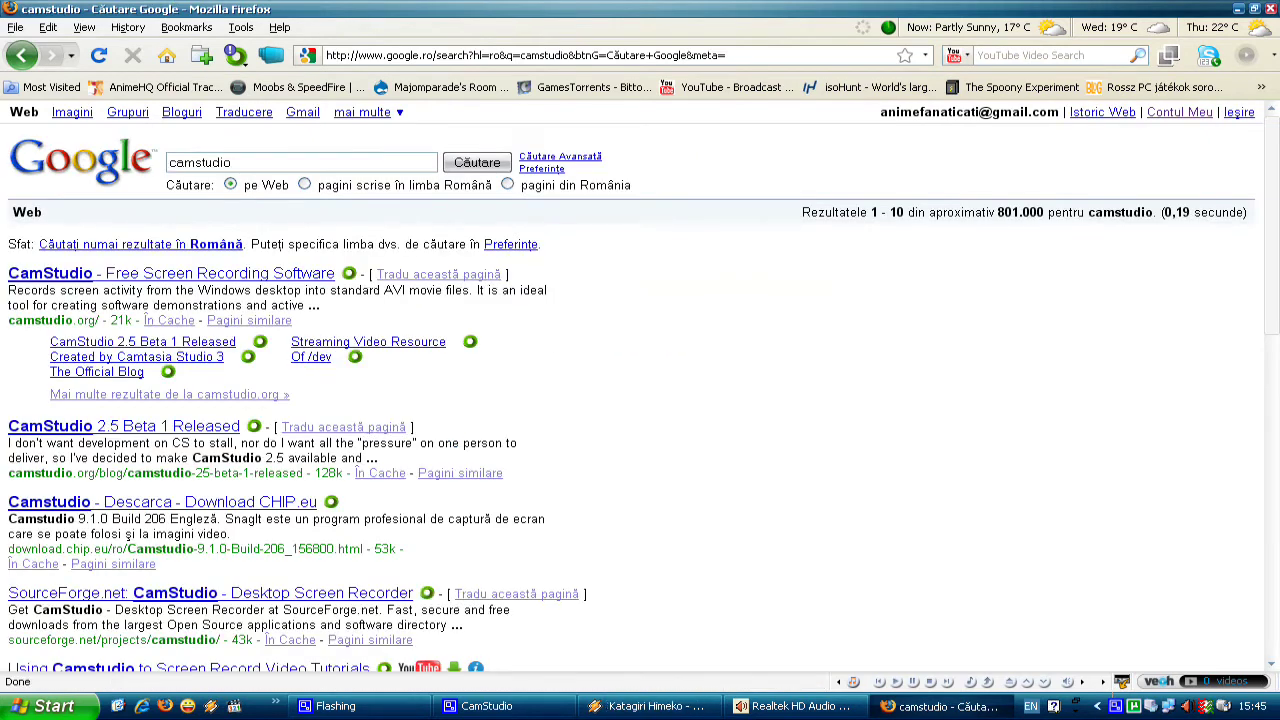
left_click(170, 273)
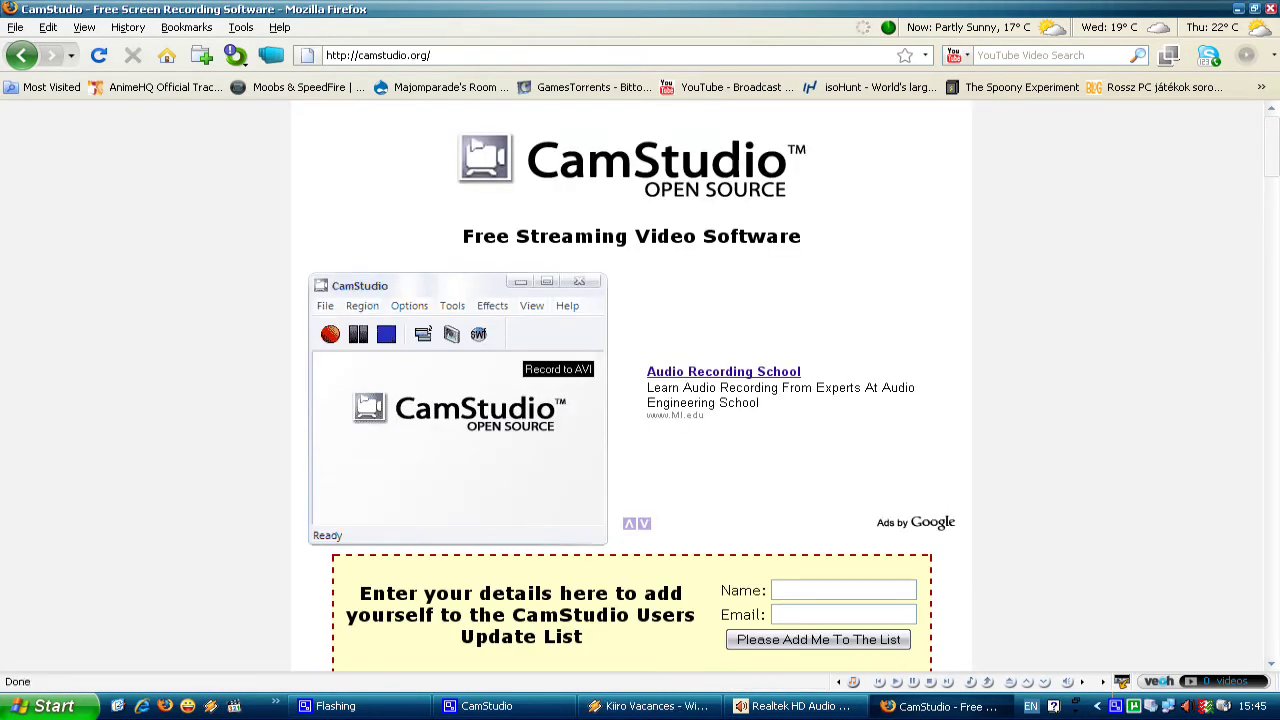
- Examine the CamStudio page's download links, highlight the CamStudioCodec14.exe link, and minimize the browser
scroll(630, 400, "down", 14)
scroll(630, 400, "up", 6)
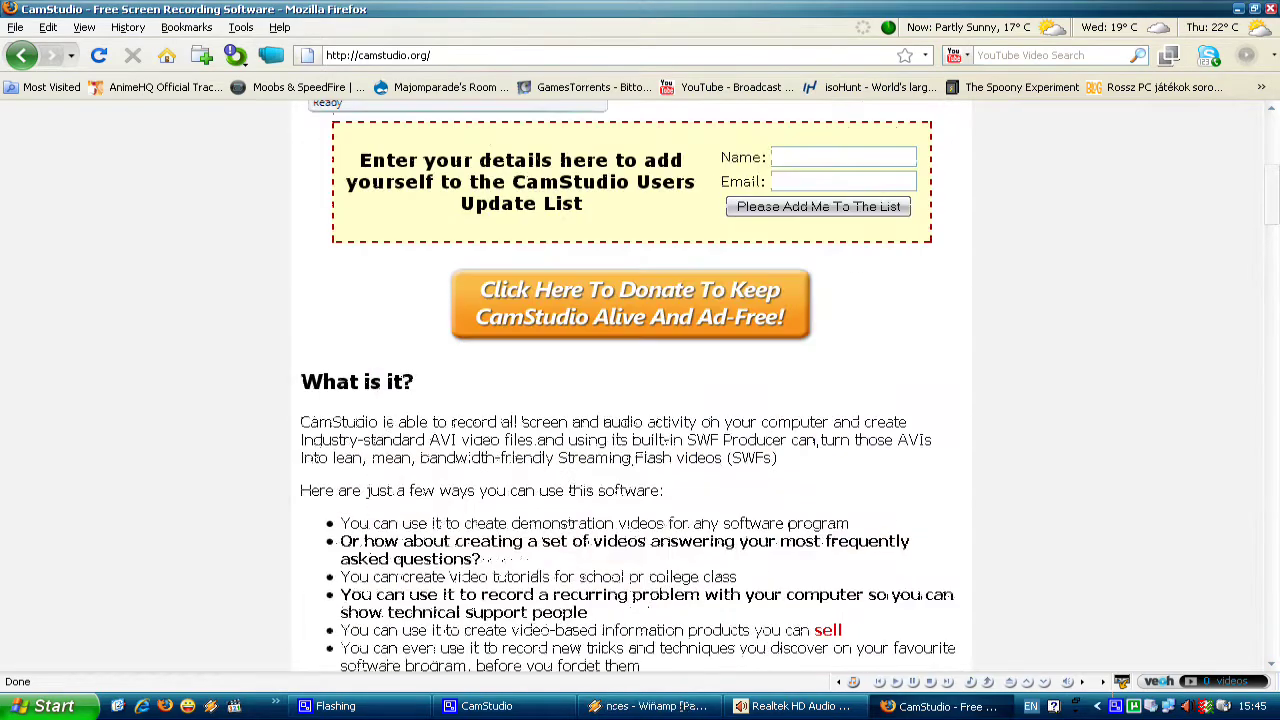
scroll(630, 400, "up", 5)
scroll(630, 400, "up", 2)
scroll(630, 400, "down", 20)
scroll(630, 400, "down", 5)
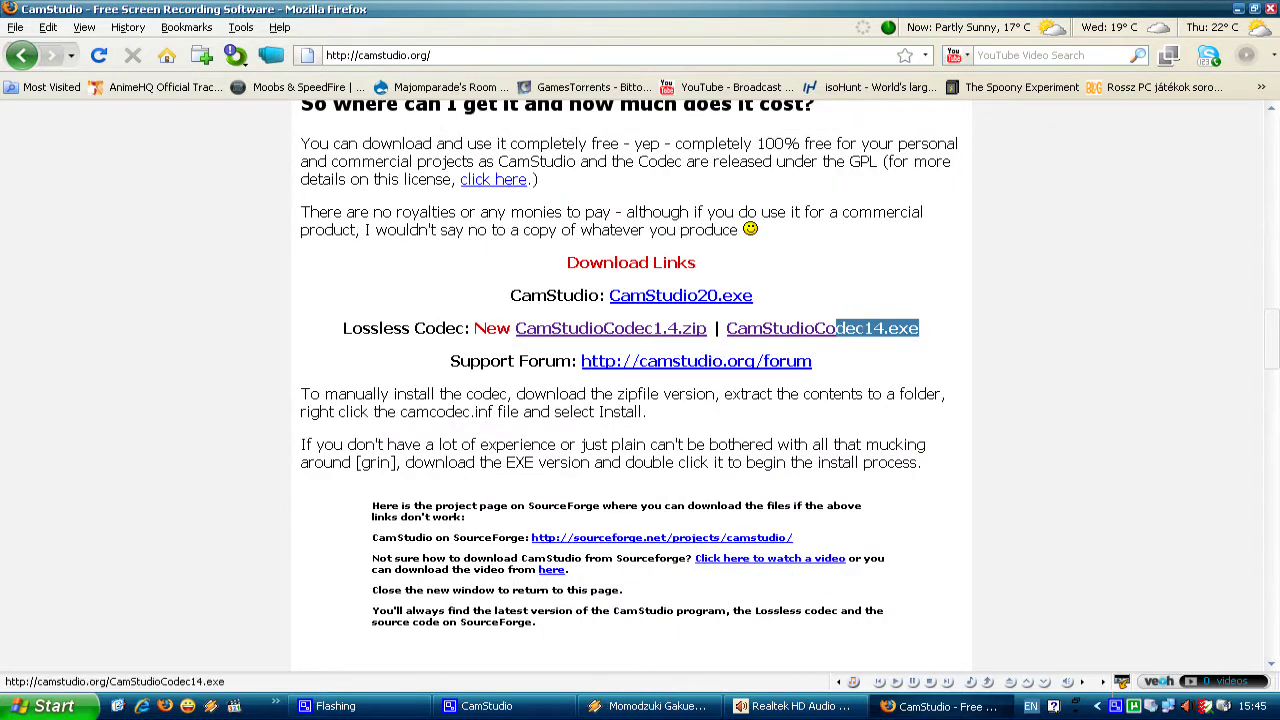
left_click_drag(805, 328, 918, 328)
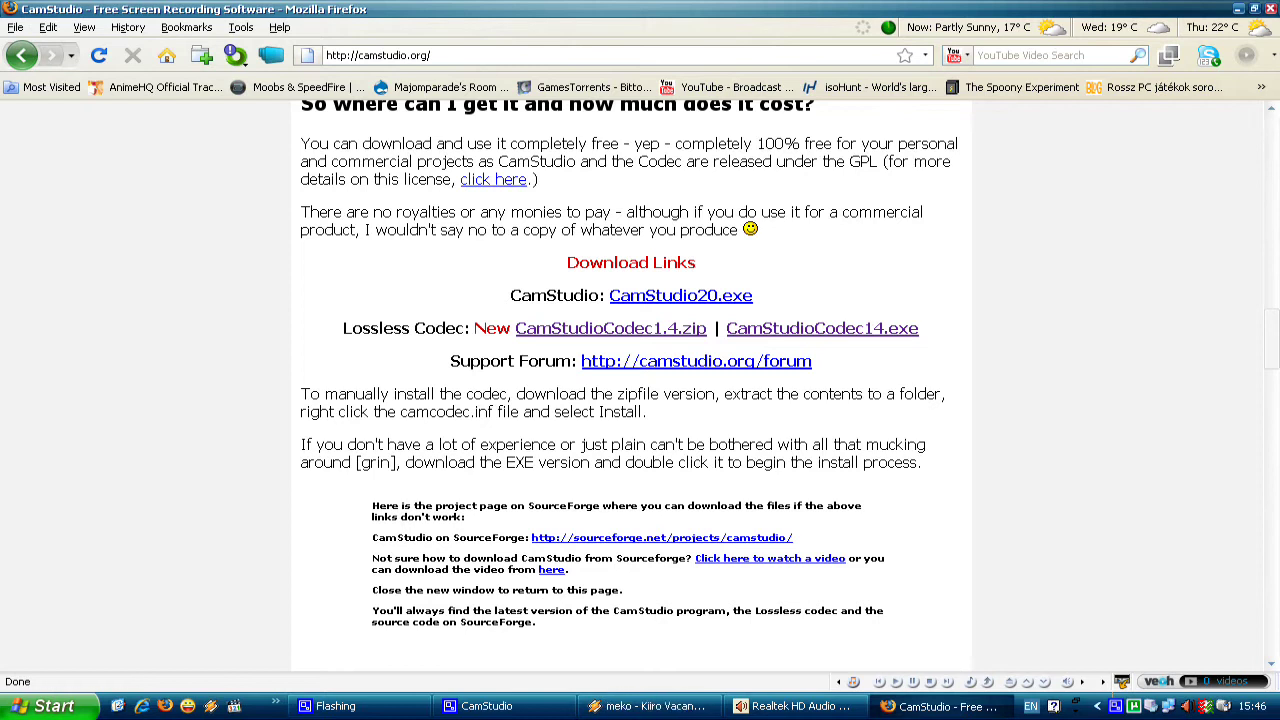
left_click(1238, 9)
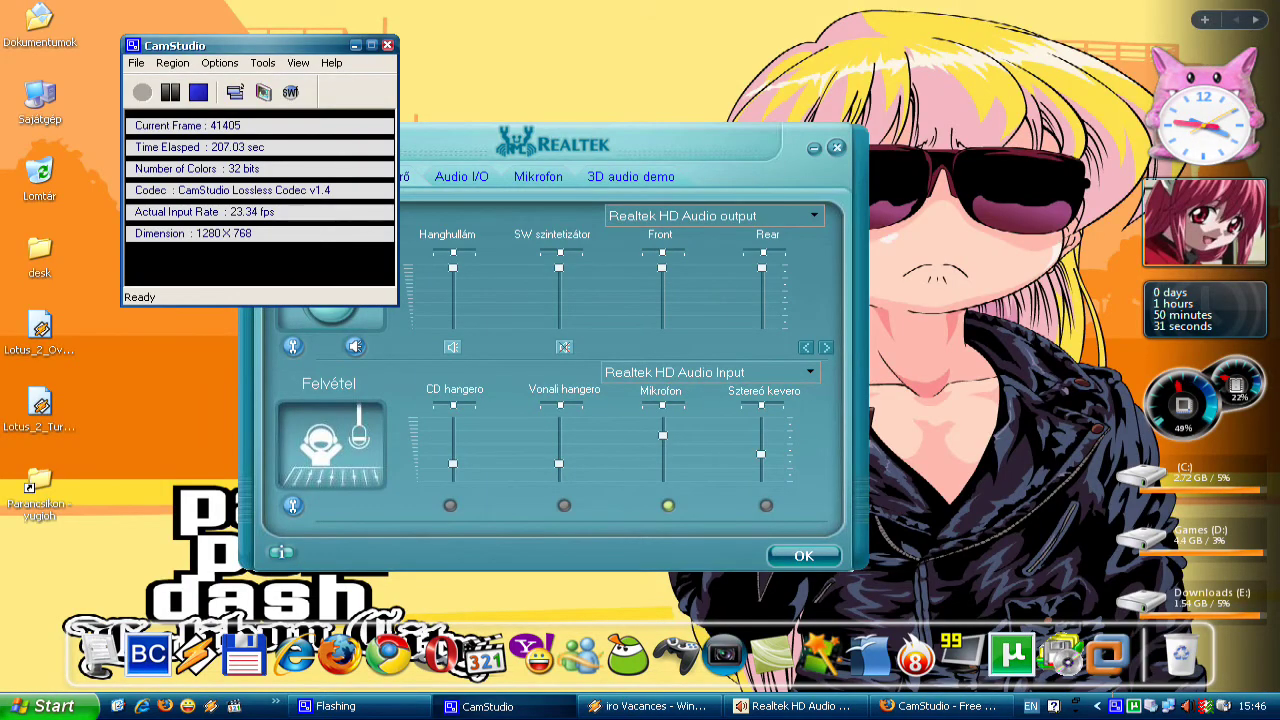